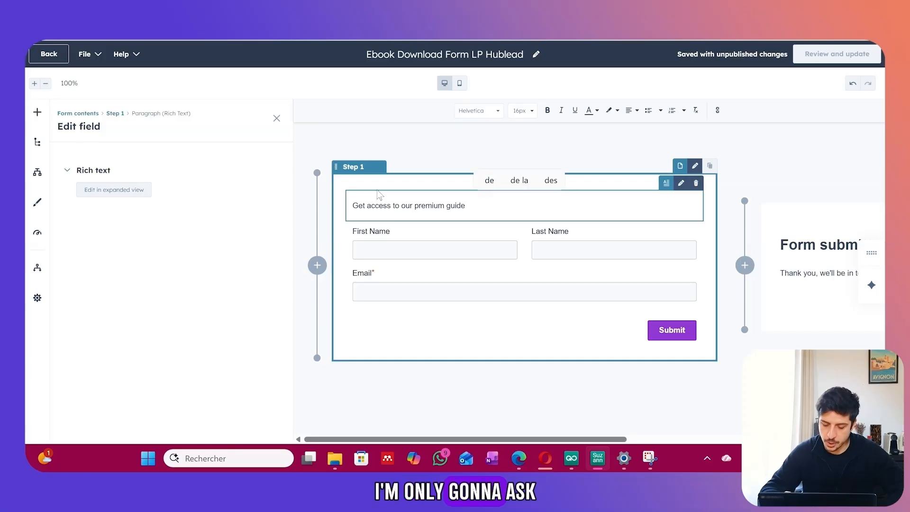
End the intro with 'by filling out the form below.', check the First Name and Email fields, and open the Other category to add elements.
{"action": "type", "text": "out the form below."}
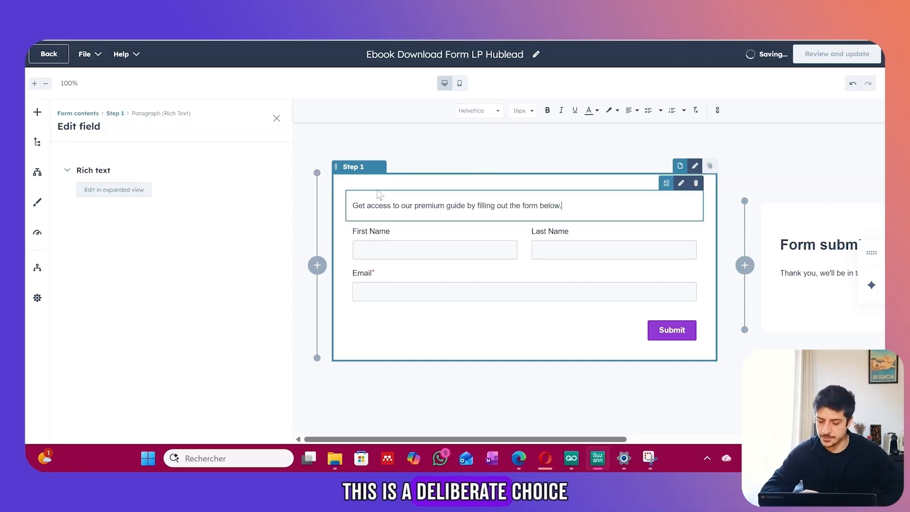
{"action": "left_click", "coordinate": [416, 251]}
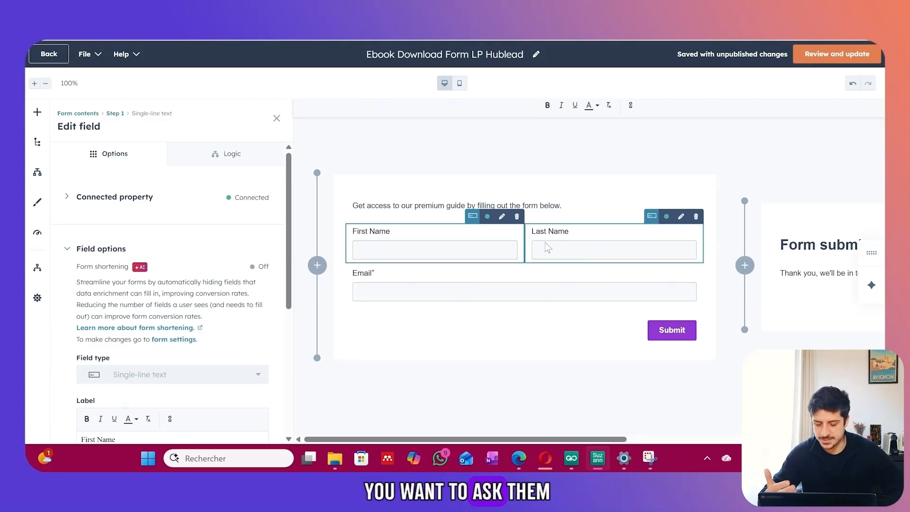
{"action": "left_click", "coordinate": [451, 282]}
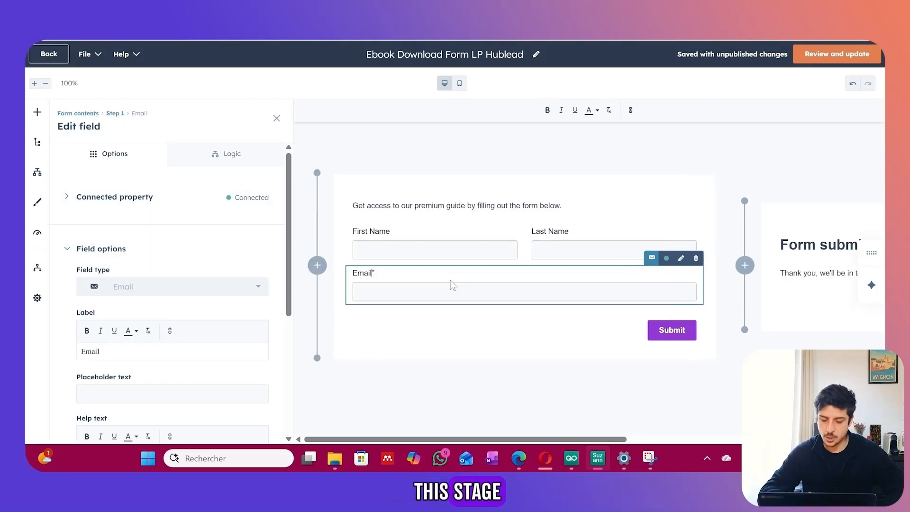
{"action": "left_click", "coordinate": [37, 113]}
{"action": "left_click", "coordinate": [76, 189]}
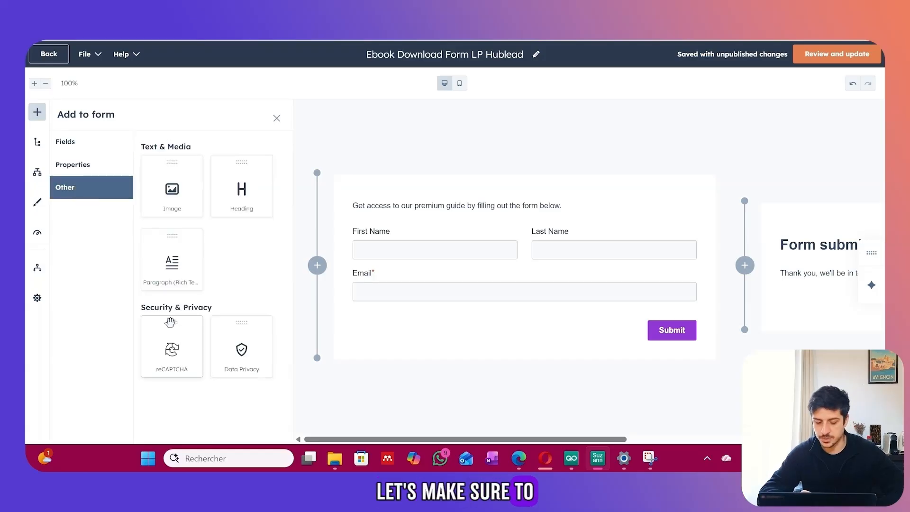
Add reCAPTCHA and a data privacy block set to implicit processing consent.
{"action": "left_click", "coordinate": [172, 351]}
{"action": "left_click", "coordinate": [234, 351]}
{"action": "left_click", "coordinate": [164, 248]}
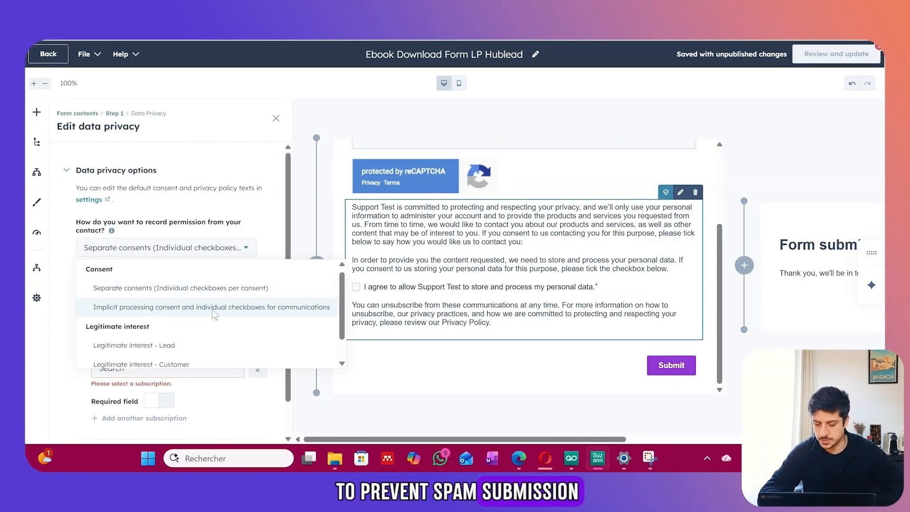
{"action": "left_click", "coordinate": [216, 309]}
Link the consent checkbox to Customer Service Communication and remove the privacy policy statement.
{"action": "scroll", "coordinate": [216, 311], "scroll_direction": "down", "scroll_amount": 1}
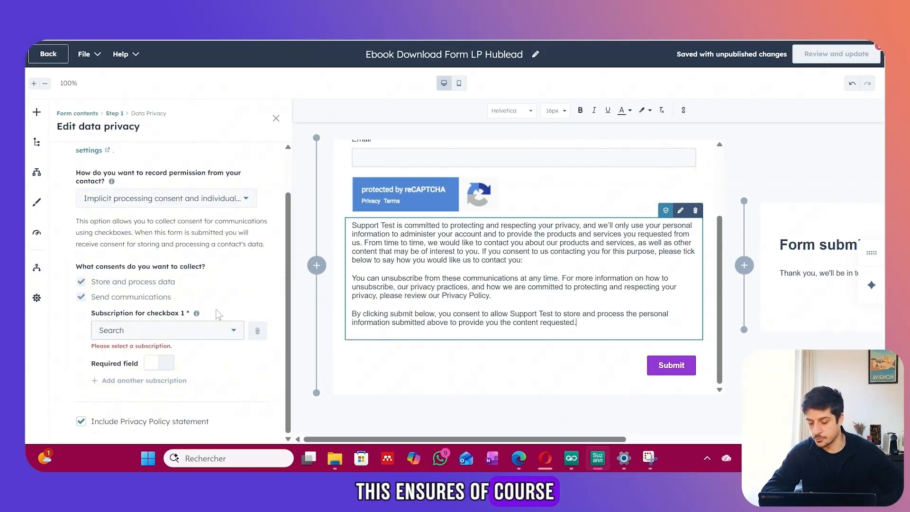
{"action": "left_click", "coordinate": [233, 331]}
{"action": "left_click", "coordinate": [208, 375]}
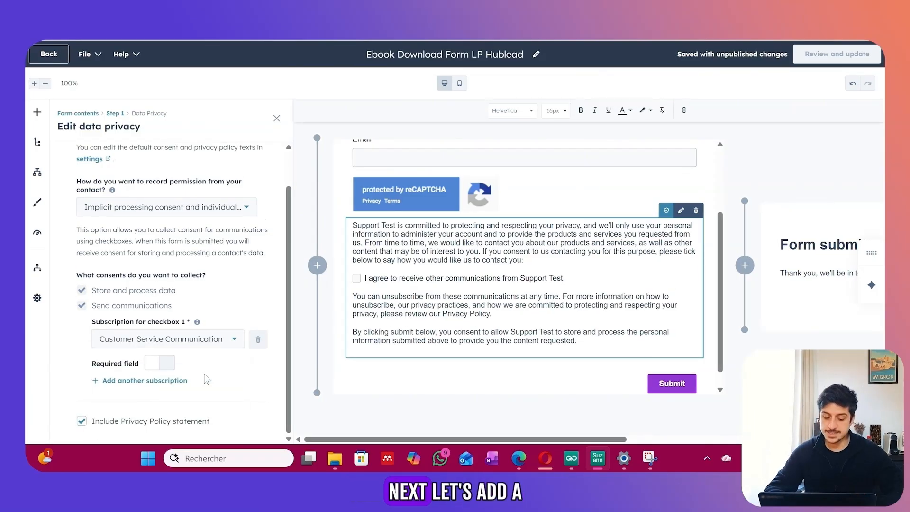
{"action": "left_click", "coordinate": [166, 422]}
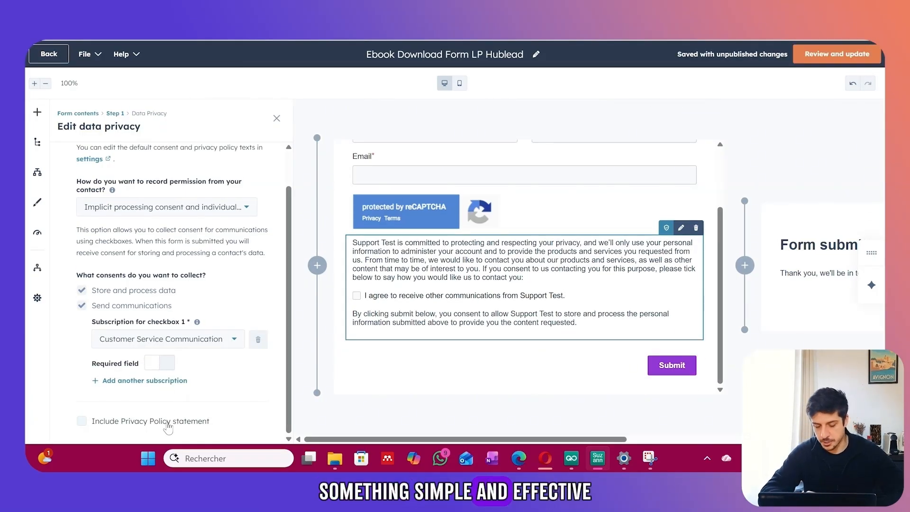
Change the submit button label to 'Download Now'.
{"action": "left_click", "coordinate": [669, 365]}
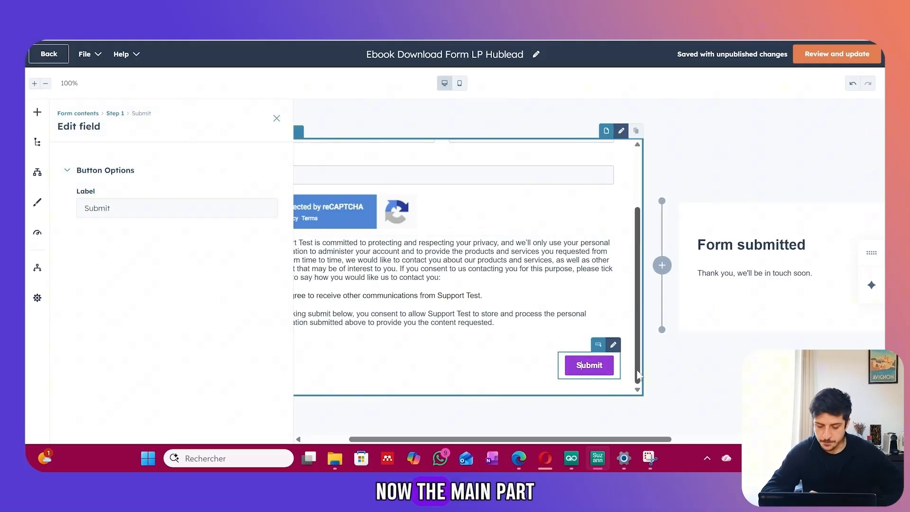
{"action": "key", "text": "BackSpace"}
{"action": "key", "text": "BackSpace"}
{"action": "key", "text": "BackSpace"}
{"action": "key", "text": "BackSpace"}
{"action": "key", "text": "BackSpace"}
{"action": "key", "text": "BackSpace"}
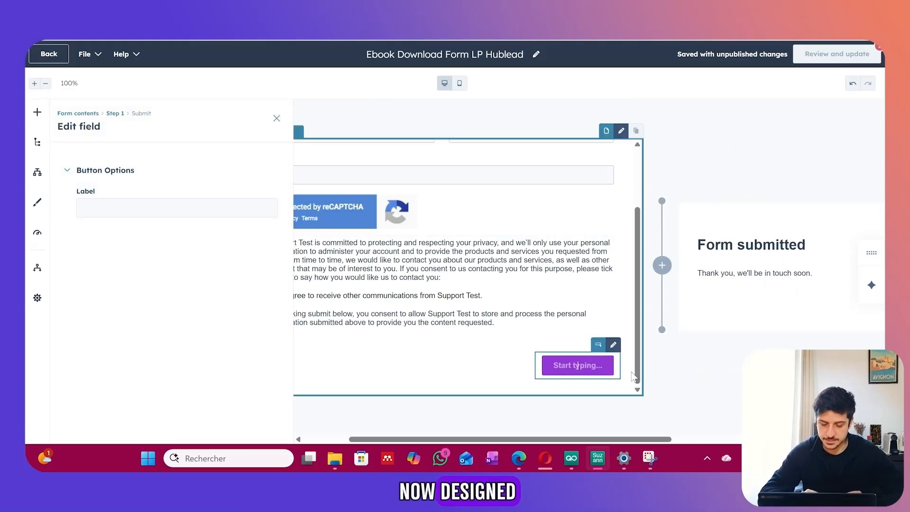
{"action": "type", "text": "Download Now"}
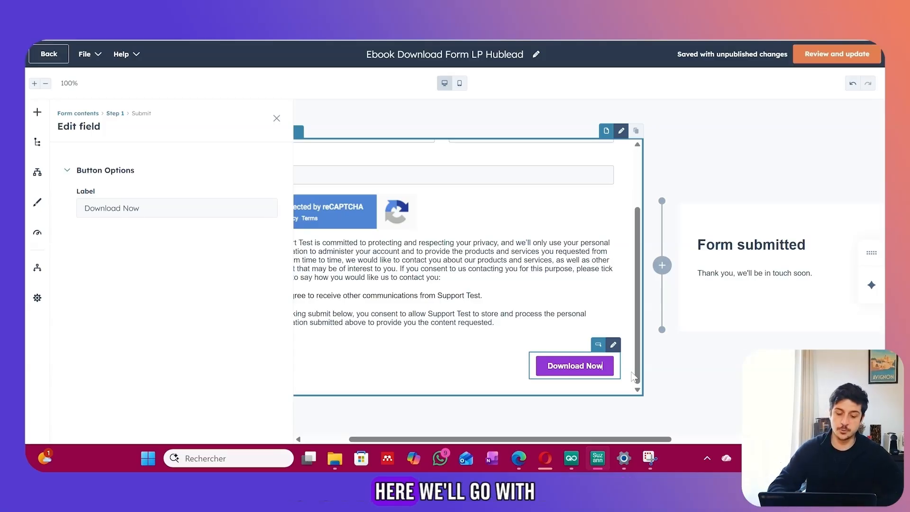
Make the thank-you message read 'Thank you, for downloading our guide !'.
{"action": "scroll", "coordinate": [633, 377], "scroll_direction": "right", "scroll_amount": 10}
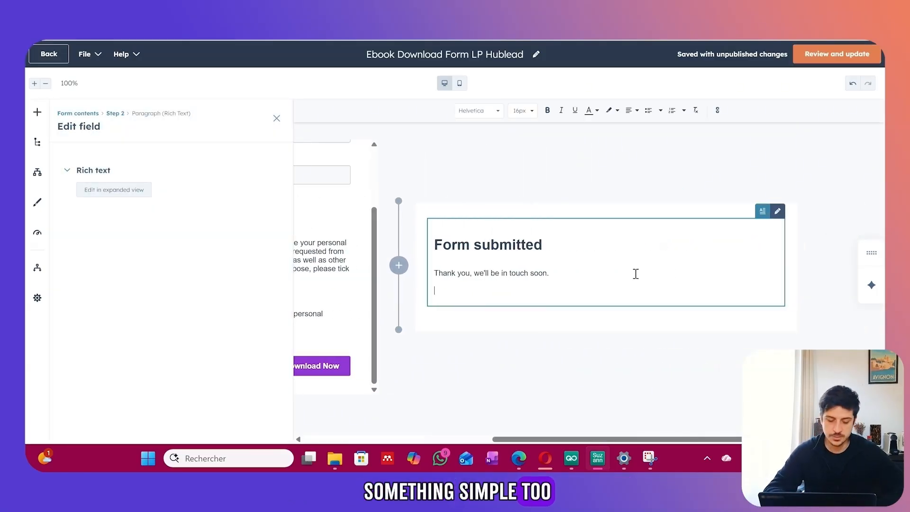
{"action": "left_click", "coordinate": [670, 272]}
{"action": "key", "text": "BackSpace"}
{"action": "key", "text": "BackSpace"}
{"action": "key", "text": "BackSpace"}
{"action": "key", "text": "BackSpace"}
{"action": "key", "text": "BackSpace"}
{"action": "key", "text": "BackSpace"}
{"action": "key", "text": "BackSpace"}
{"action": "key", "text": "BackSpace"}
{"action": "key", "text": "BackSpace"}
{"action": "key", "text": "BackSpace"}
{"action": "key", "text": "BackSpace"}
{"action": "key", "text": "BackSpace"}
{"action": "key", "text": "BackSpace"}
{"action": "key", "text": "BackSpace"}
{"action": "key", "text": "BackSpace"}
{"action": "key", "text": "BackSpace"}
{"action": "key", "text": "BackSpace"}
{"action": "key", "text": "BackSpace"}
{"action": "key", "text": "BackSpace"}
{"action": "key", "text": "BackSpace"}
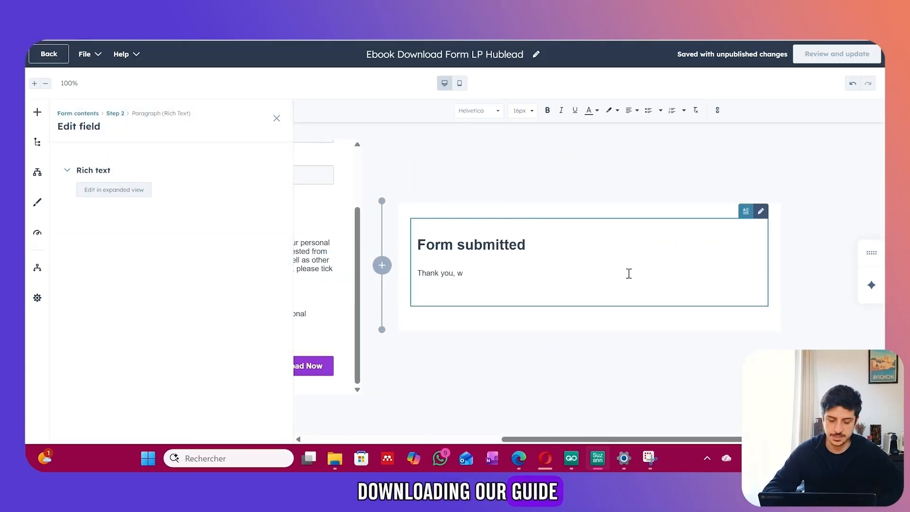
{"action": "type", "text": "for downloading"}
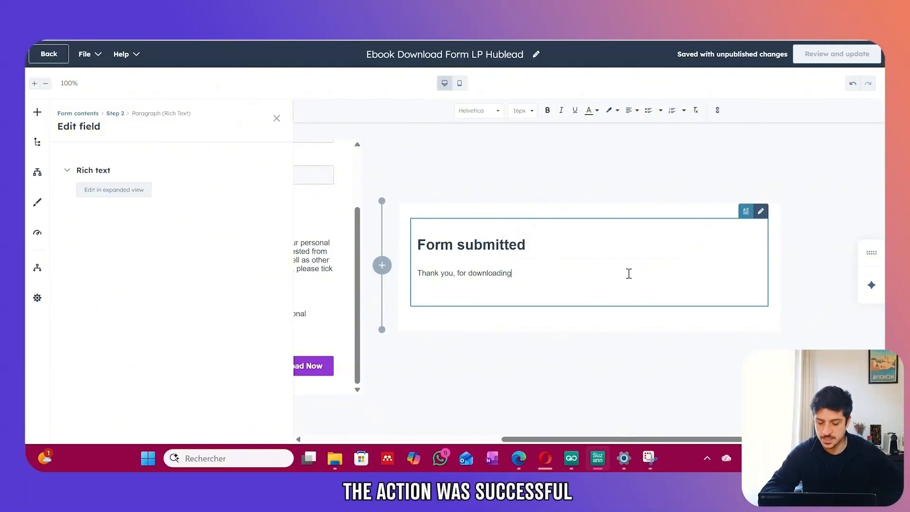
{"action": "type", "text": " our guide !"}
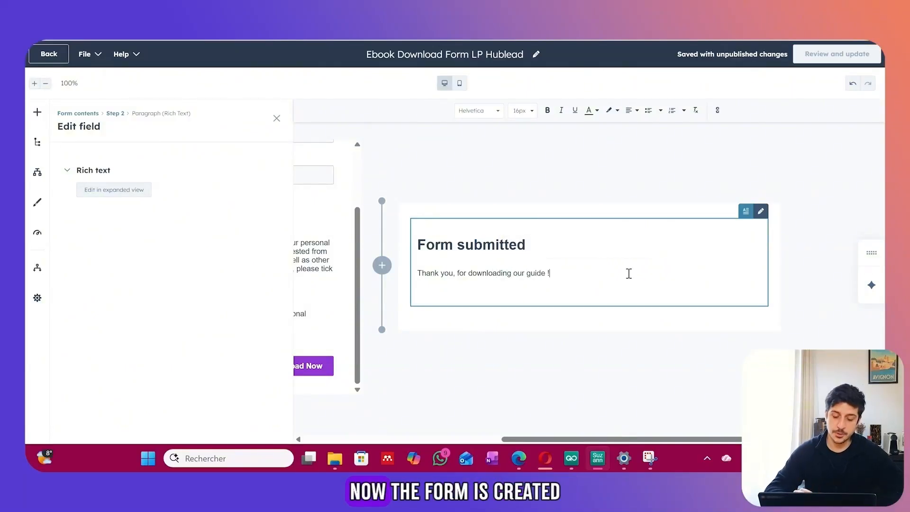
{"action": "scroll", "coordinate": [629, 273], "scroll_direction": "left", "scroll_amount": 5}
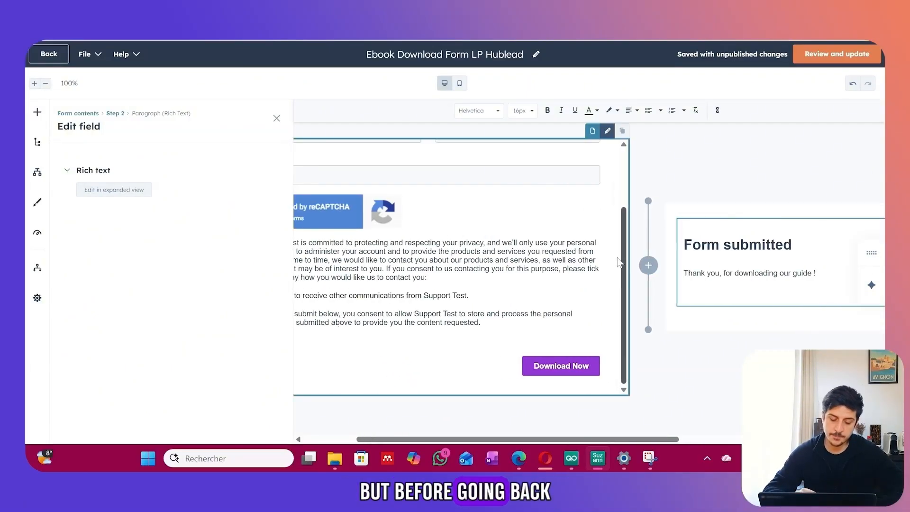
Close the field editor and review the form's Optimize recommendations, Automation options and General settings.
{"action": "left_click", "coordinate": [277, 119]}
{"action": "scroll", "coordinate": [288, 226], "scroll_direction": "up", "scroll_amount": 3}
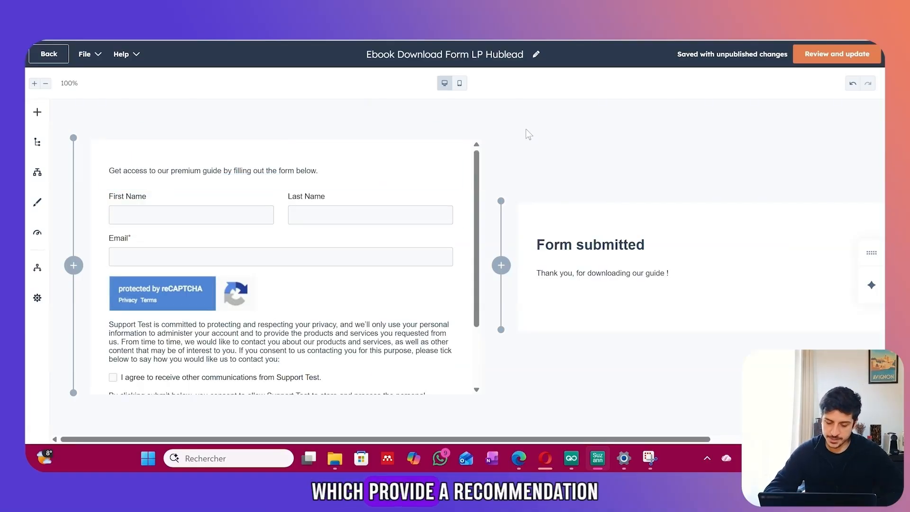
{"action": "left_click", "coordinate": [41, 240]}
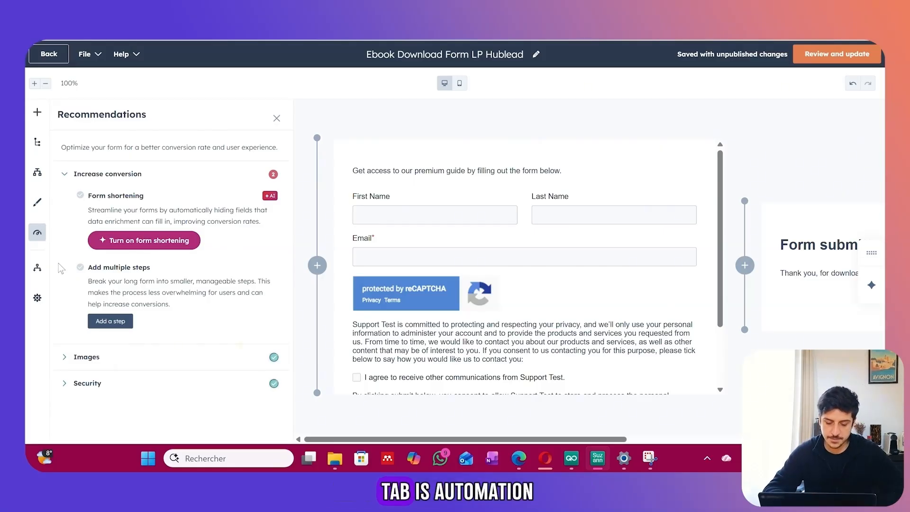
{"action": "left_click", "coordinate": [37, 267]}
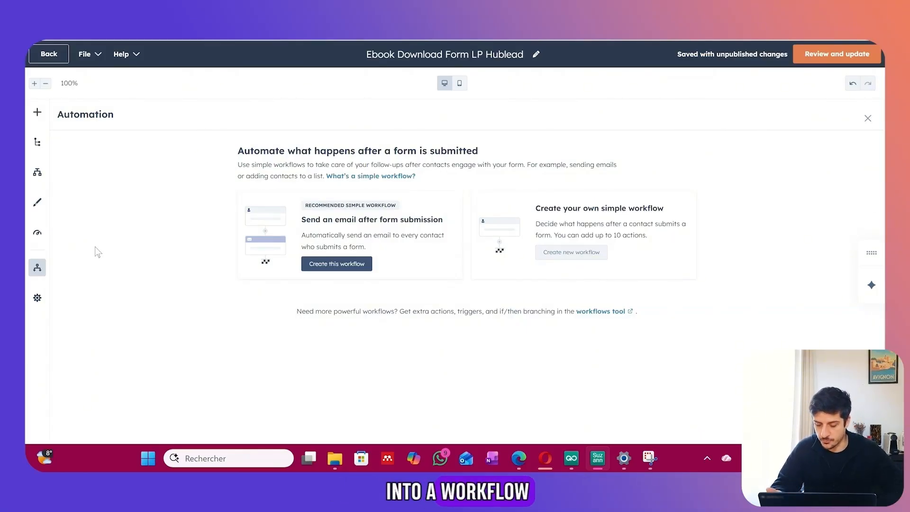
{"action": "left_click", "coordinate": [37, 298]}
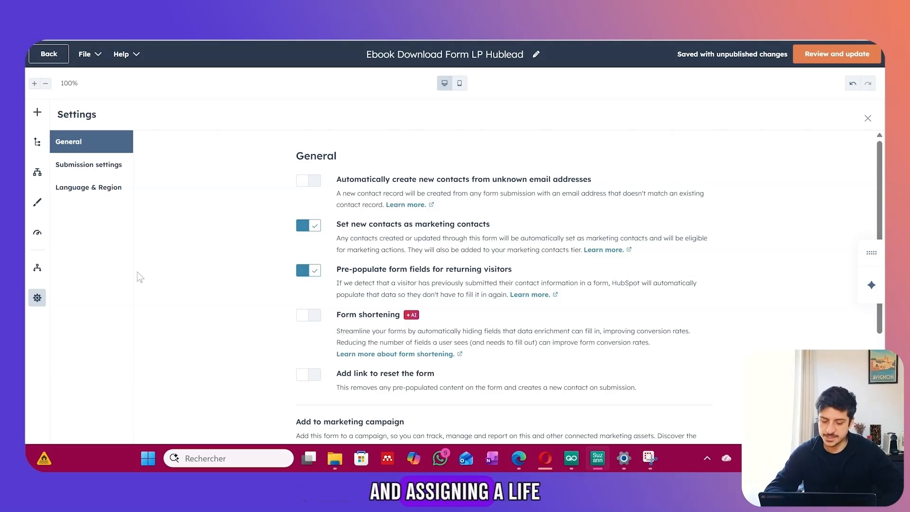
Close Settings, review the changes and publish the form.
{"action": "left_click", "coordinate": [869, 118]}
{"action": "left_click", "coordinate": [843, 55]}
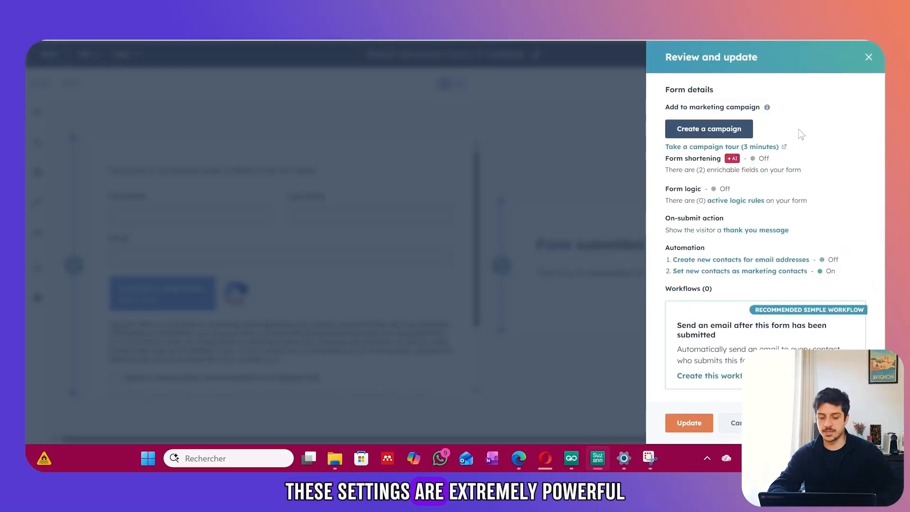
{"action": "left_click", "coordinate": [694, 426]}
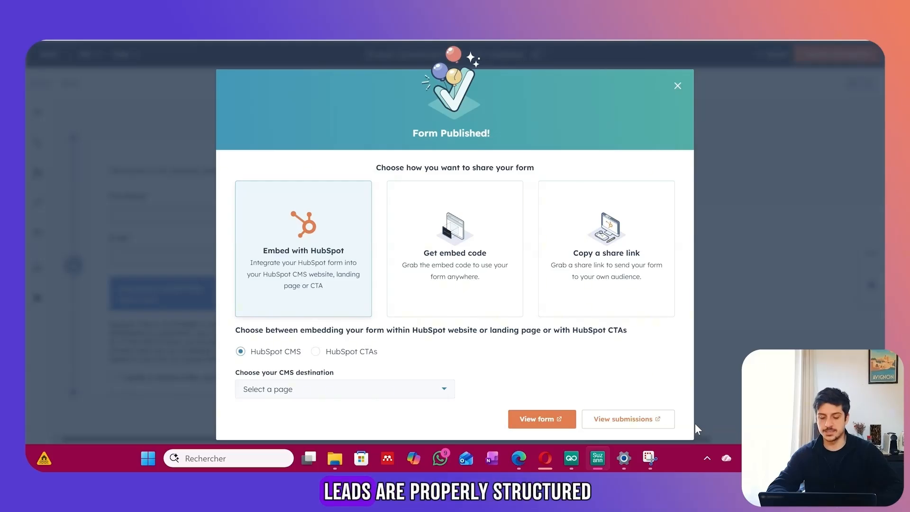
Choose LP Hublead Guide as the form's CMS destination and open that page for editing.
{"action": "left_click", "coordinate": [442, 390]}
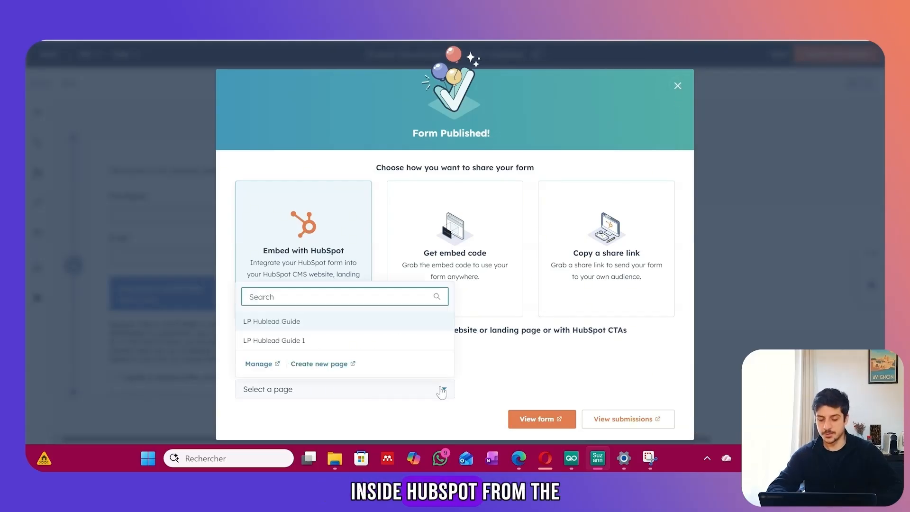
{"action": "left_click", "coordinate": [271, 322]}
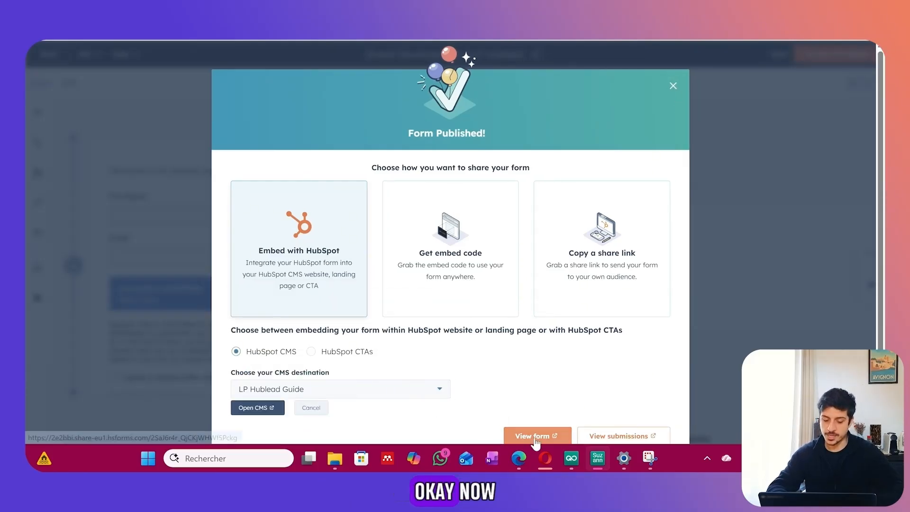
{"action": "left_click", "coordinate": [271, 409]}
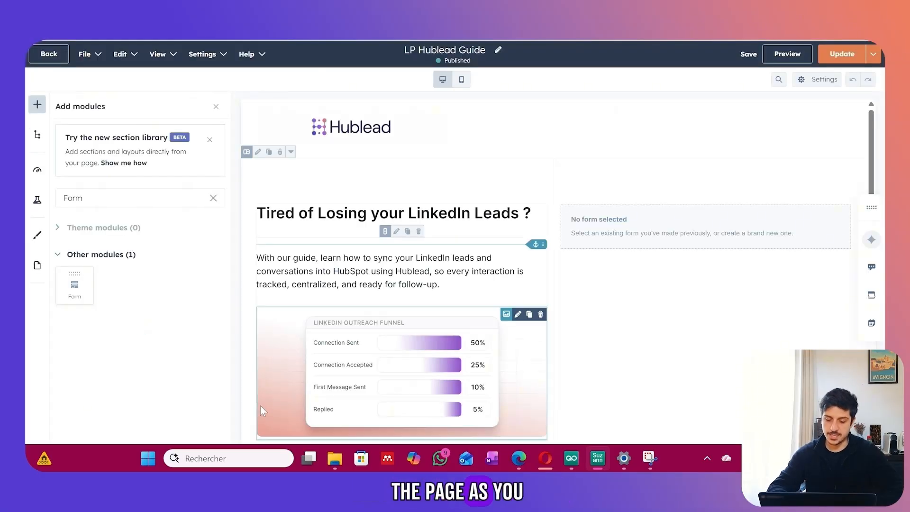
{"action": "left_click", "coordinate": [616, 229]}
{"action": "left_click", "coordinate": [207, 237]}
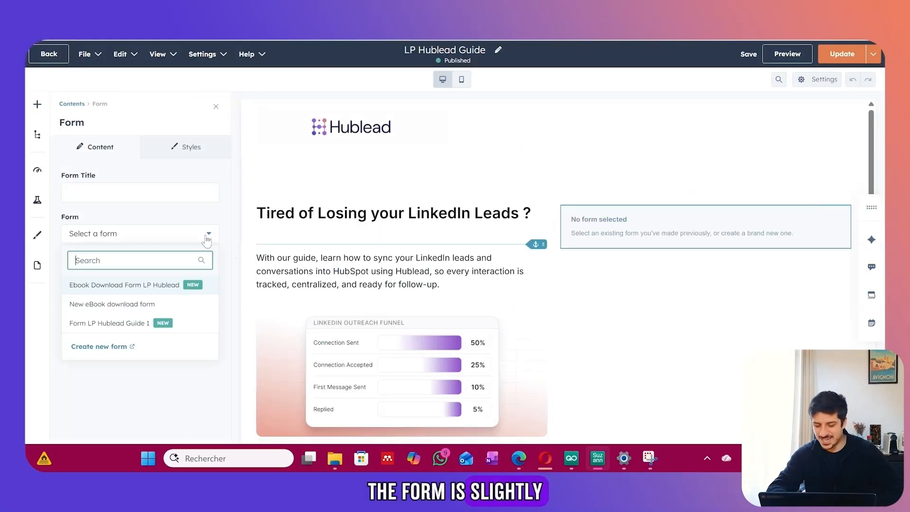
{"action": "left_click", "coordinate": [192, 281]}
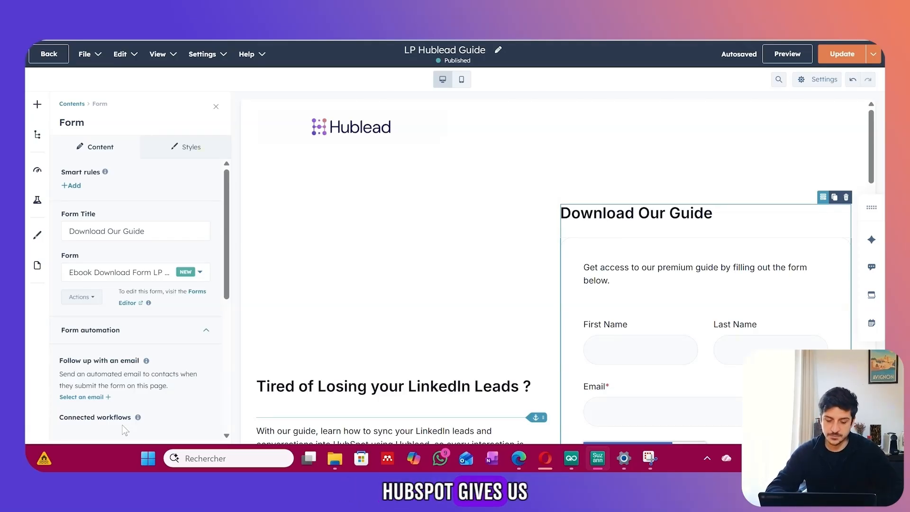
{"action": "scroll", "coordinate": [456, 342], "scroll_direction": "down", "scroll_amount": 5}
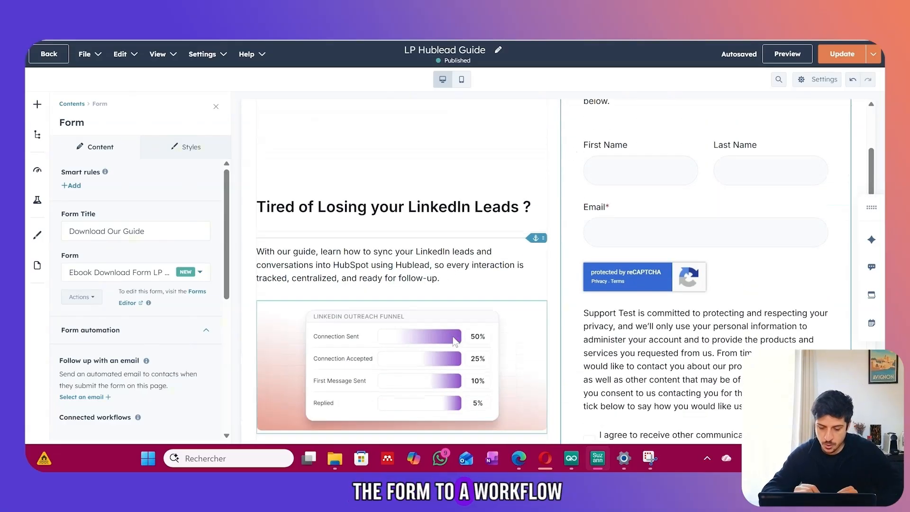
{"action": "scroll", "coordinate": [455, 342], "scroll_direction": "down", "scroll_amount": 3}
{"action": "scroll", "coordinate": [456, 342], "scroll_direction": "up", "scroll_amount": 8}
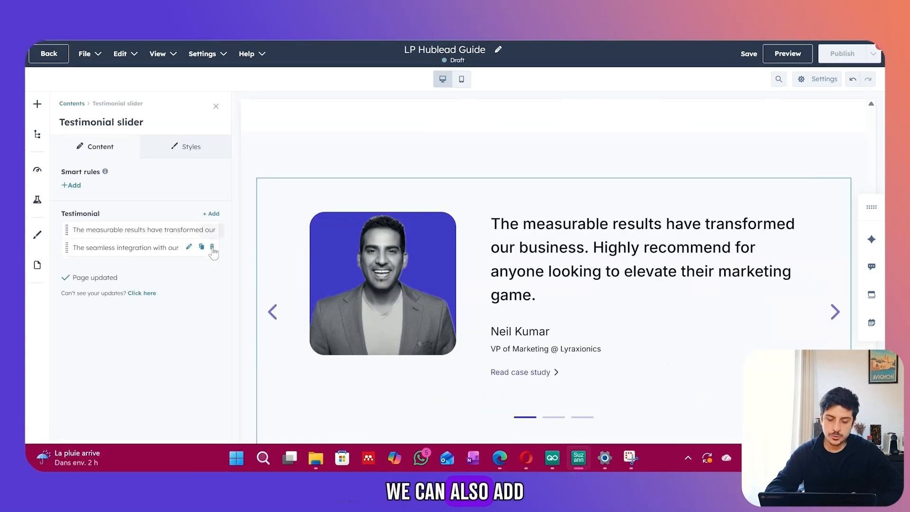
Delete the second testimonial and give the first a Hublead-saved-hours quote and new author name.
{"action": "left_click", "coordinate": [212, 248]}
{"action": "left_click", "coordinate": [168, 232]}
{"action": "left_click_drag", "start_coordinate": [181, 335], "coordinate": [67, 299]}
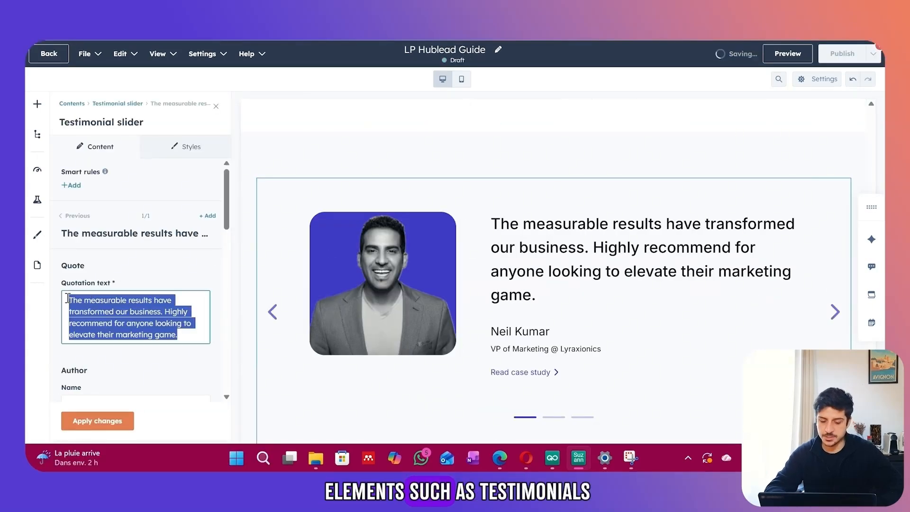
{"action": "type", "text": "Hublead saved our team hour"}
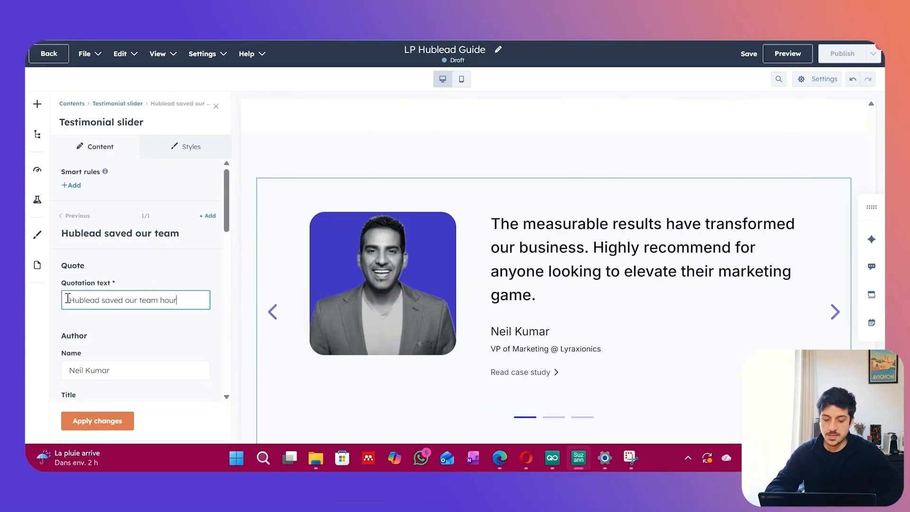
{"action": "type", "text": "s every week. It's incredibly "}
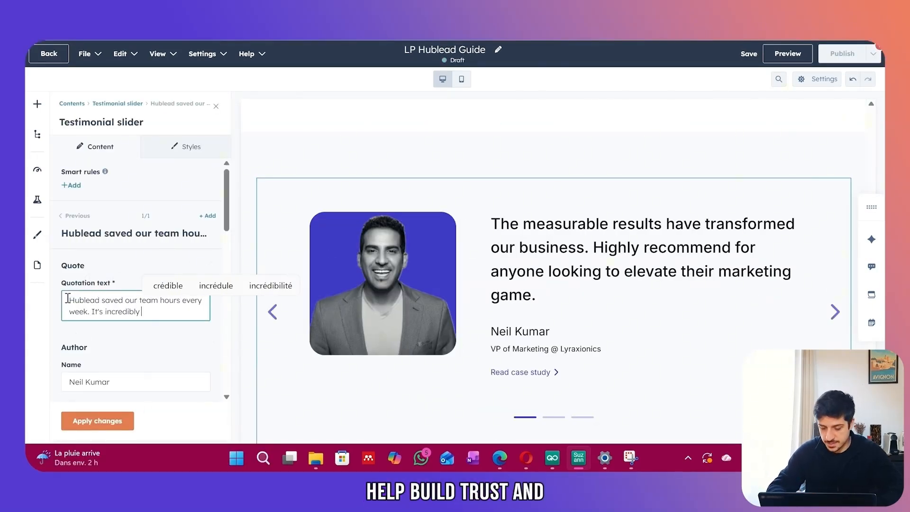
{"action": "type", "text": "easy to set up and the impa"}
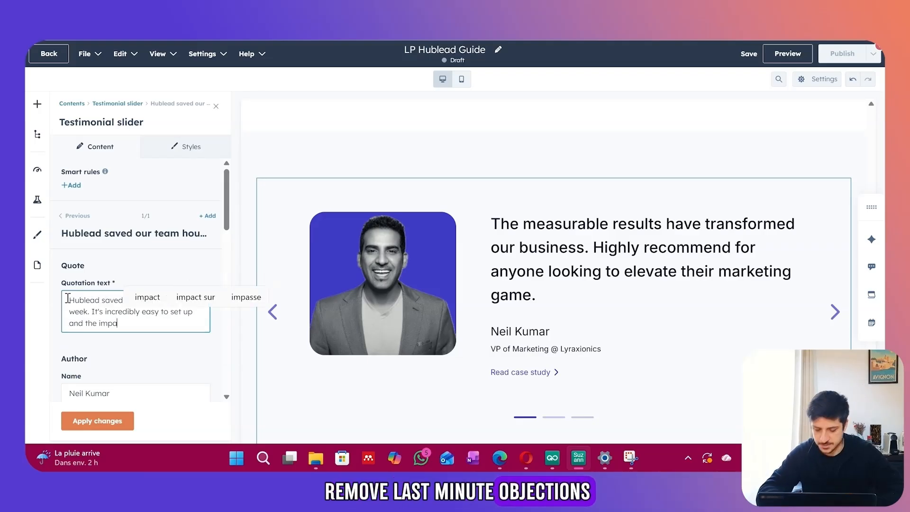
{"action": "type", "text": "ct was immediate. Our reps"}
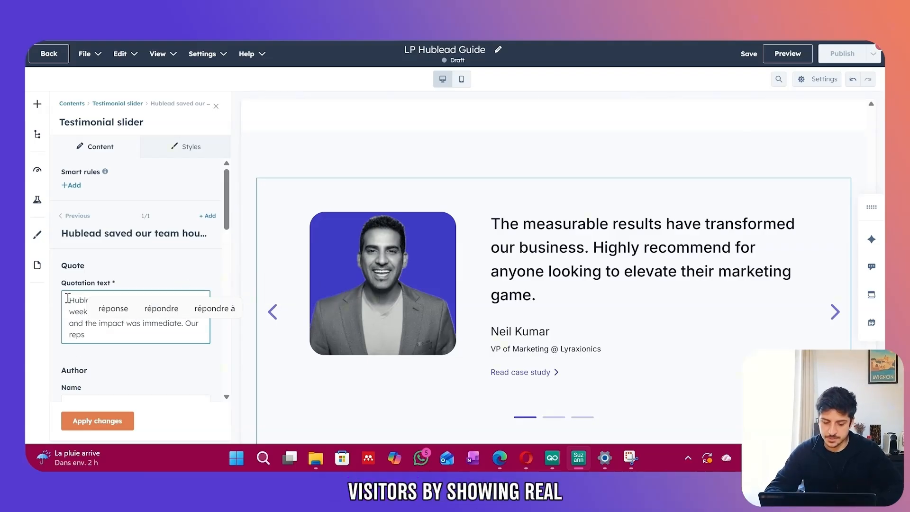
{"action": "type", "text": " simply won't work without it now."}
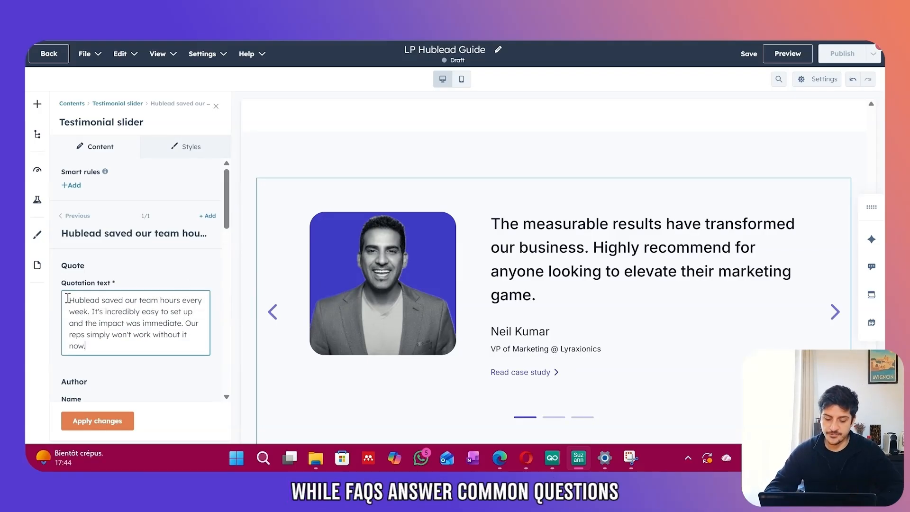
{"action": "key", "text": "Tab"}
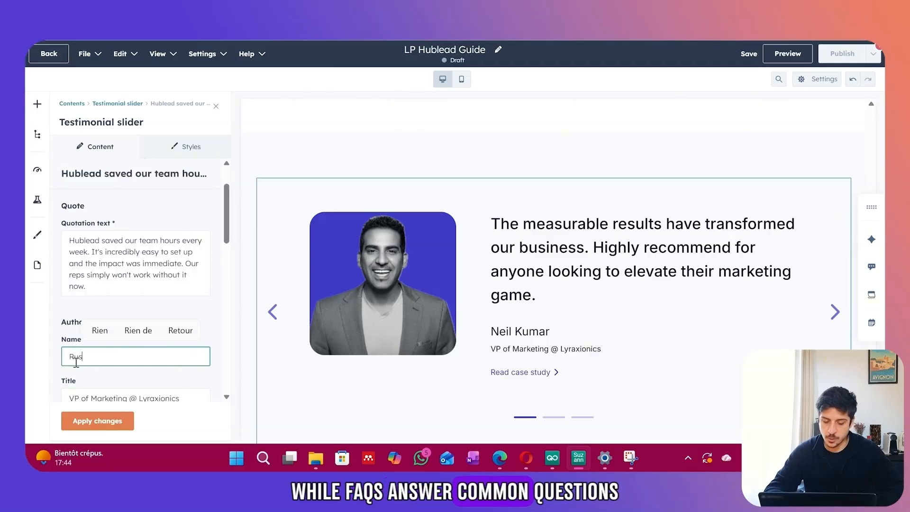
Set the testimonial title to 'CEO at Shoplift' and replace the author's photo.
{"action": "scroll", "coordinate": [76, 363], "scroll_direction": "down", "scroll_amount": 1}
{"action": "key", "text": "Tab"}
{"action": "type", "text": "CE"}
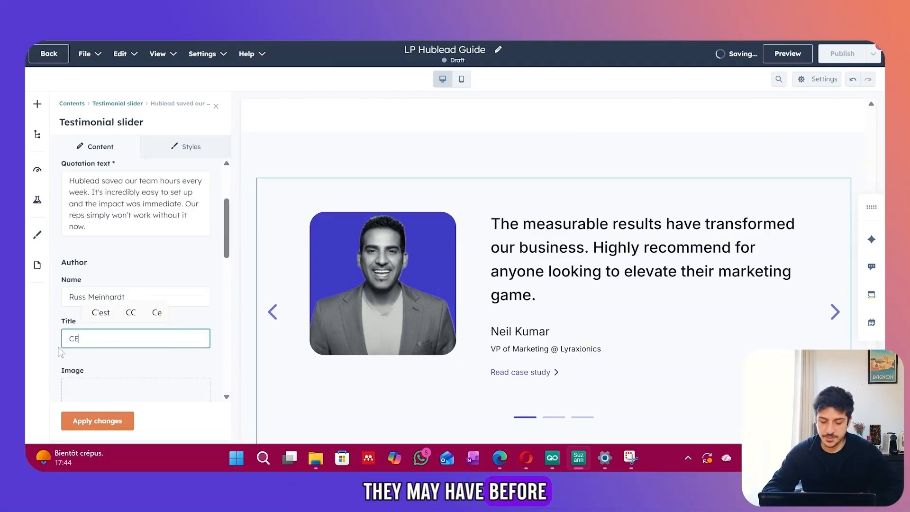
{"action": "type", "text": "O at Shoplift"}
{"action": "scroll", "coordinate": [61, 353], "scroll_direction": "down", "scroll_amount": 4}
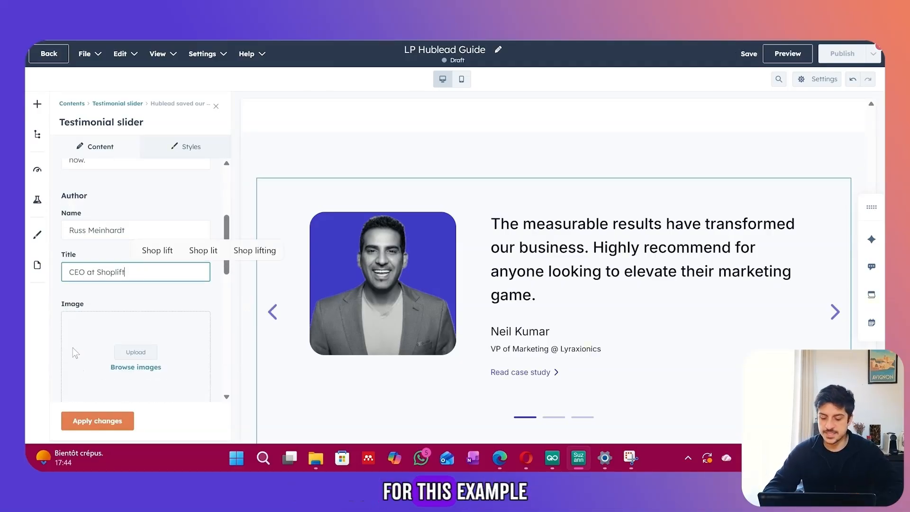
{"action": "left_click", "coordinate": [175, 318]}
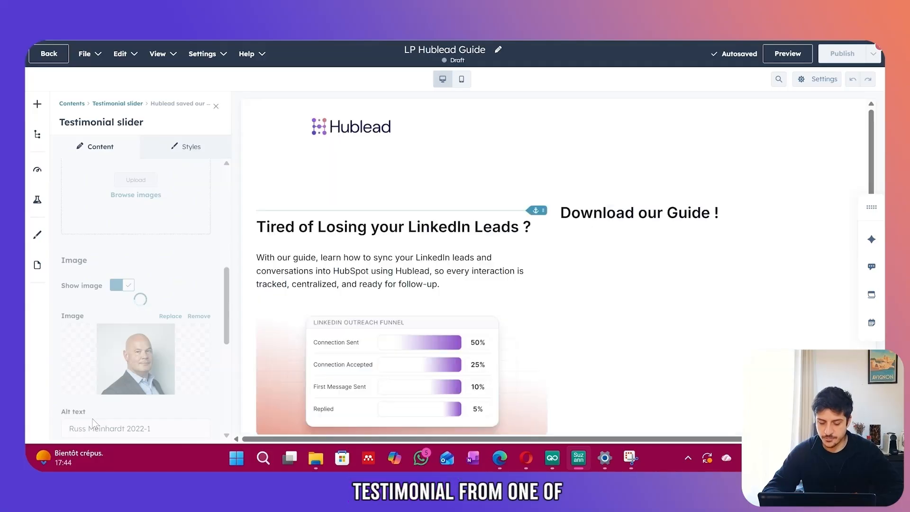
{"action": "scroll", "coordinate": [429, 287], "scroll_direction": "up", "scroll_amount": 9}
Delete the call-to-action section below the testimonial.
{"action": "scroll", "coordinate": [429, 288], "scroll_direction": "down", "scroll_amount": 13}
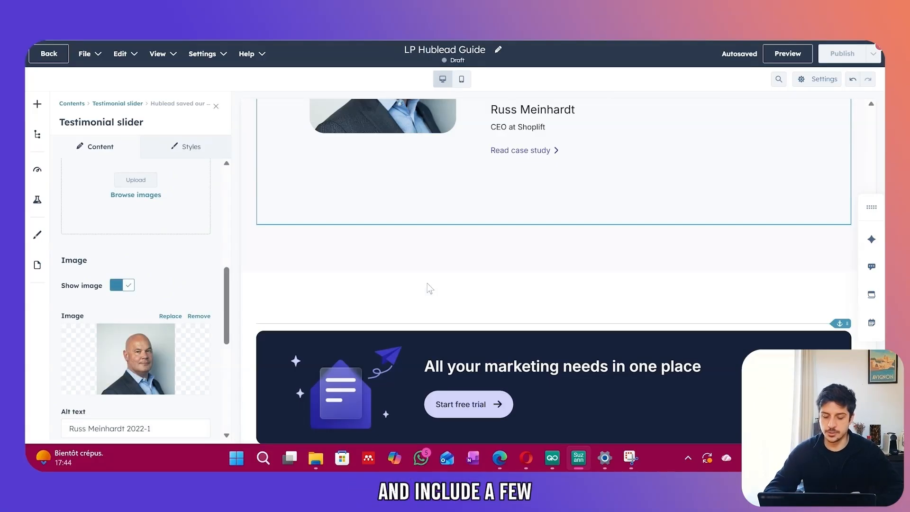
{"action": "left_click", "coordinate": [216, 106]}
{"action": "left_click", "coordinate": [99, 207]}
Remove two questions from the FAQ accordion.
{"action": "left_click", "coordinate": [239, 249]}
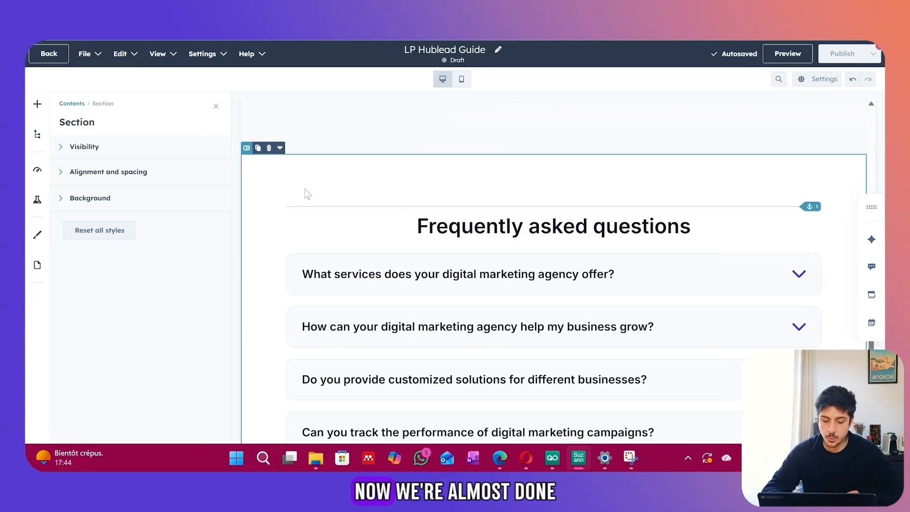
{"action": "left_click", "coordinate": [305, 271]}
{"action": "left_click", "coordinate": [212, 316]}
{"action": "left_click", "coordinate": [212, 315]}
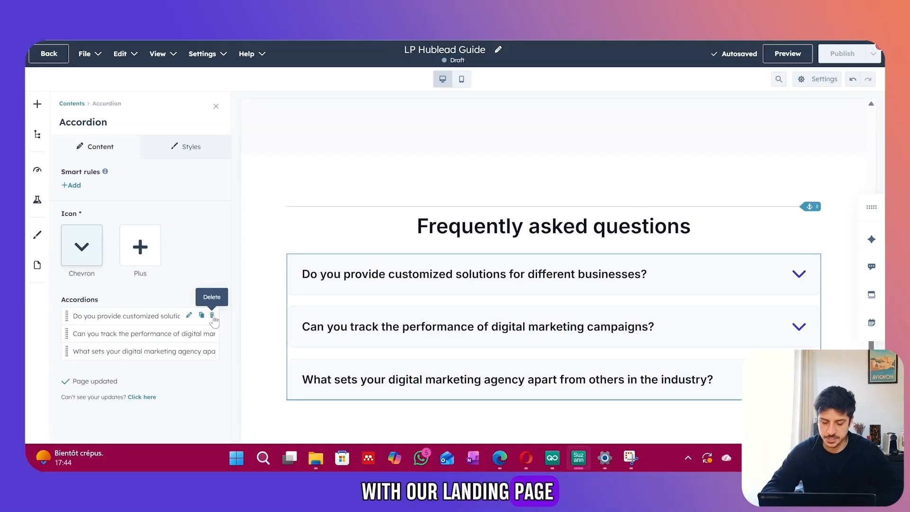
Retitle the first FAQ 'What information imports Hublead when I add a new contact ?' and paste its answer.
{"action": "left_click", "coordinate": [155, 322]}
{"action": "triple_click", "coordinate": [67, 273]}
{"action": "type", "text": "What information imports Hublead when I add a new contact ?"}
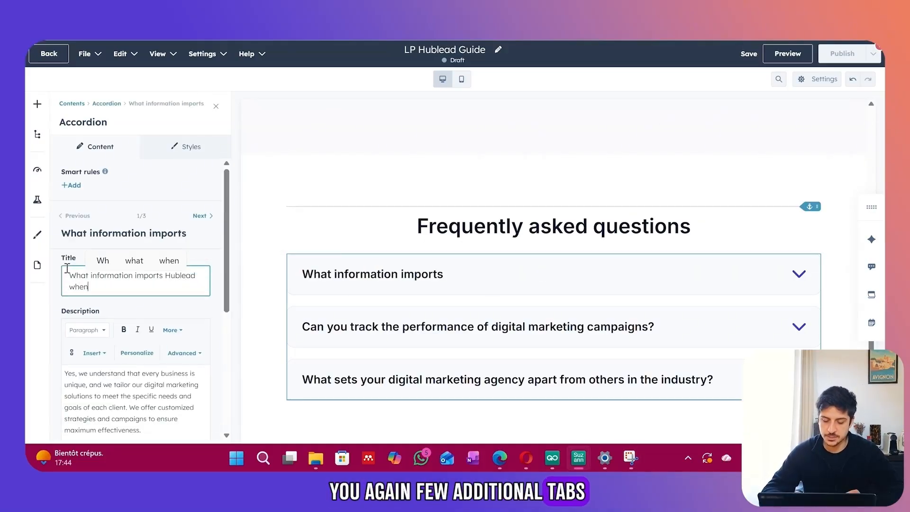
{"action": "scroll", "coordinate": [108, 331], "scroll_direction": "down", "scroll_amount": 1}
{"action": "triple_click", "coordinate": [107, 331]}
{"action": "type", "text": "When clicking on our \"Add to CRM\" button, you directly import the LinkedIn contact to HubSpot and synchronize these information: First name, Last name, LinkedIn Url, Job title, website URL, City, Country Region & Language"}
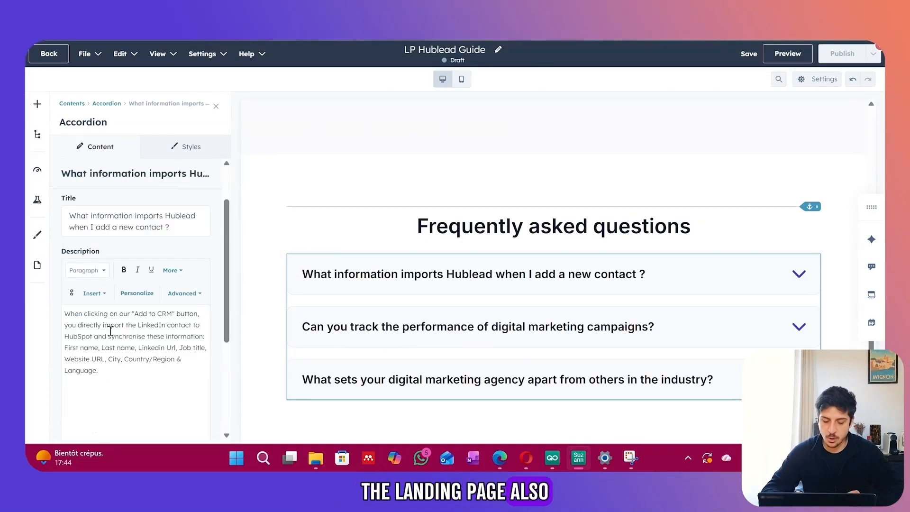
{"action": "scroll", "coordinate": [109, 332], "scroll_direction": "up", "scroll_amount": 1}
{"action": "scroll", "coordinate": [430, 190], "scroll_direction": "up", "scroll_amount": 3}
{"action": "left_click", "coordinate": [361, 312]}
{"action": "scroll", "coordinate": [360, 312], "scroll_direction": "down", "scroll_amount": 5}
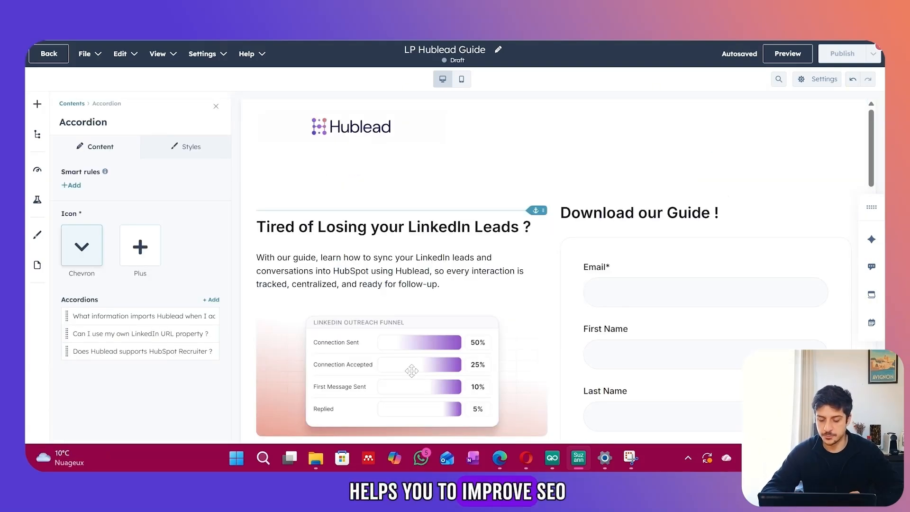
Review the SEO recommendations and A/B testing options, then preview the page on desktop and mobile.
{"action": "left_click", "coordinate": [37, 169]}
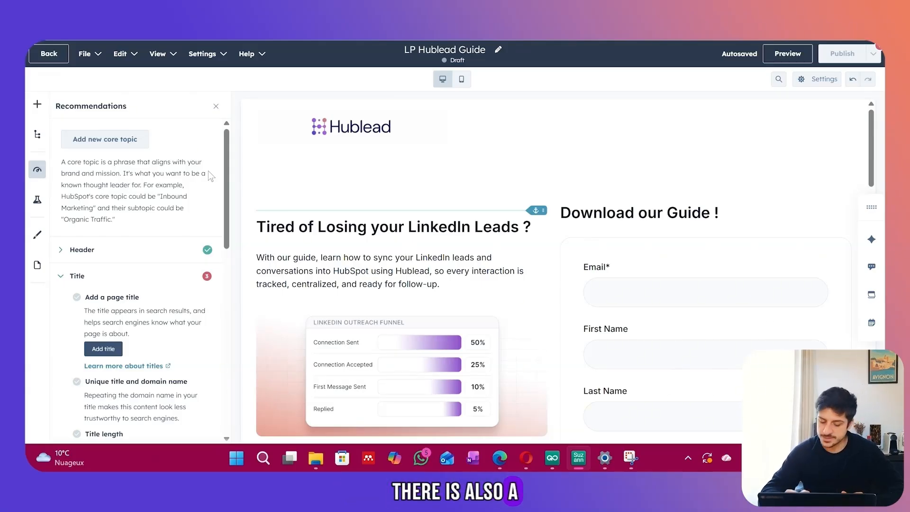
{"action": "left_click", "coordinate": [37, 200]}
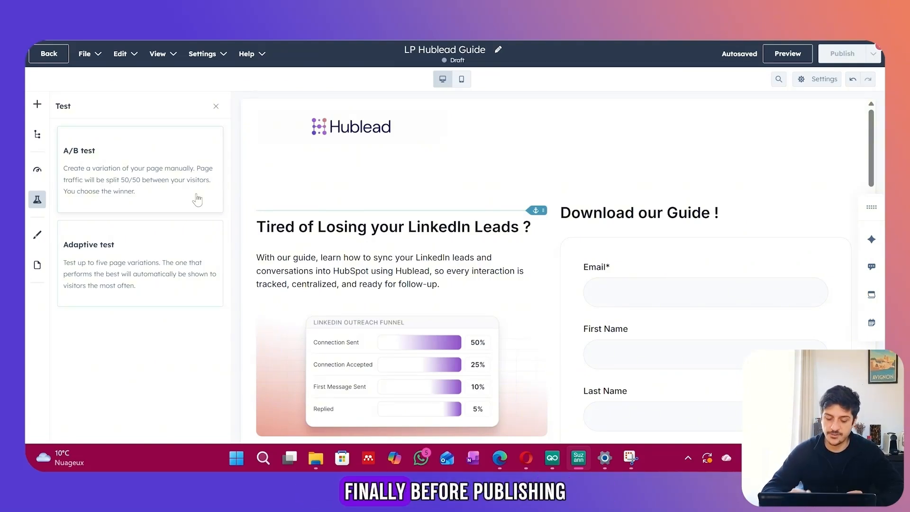
{"action": "left_click", "coordinate": [788, 54]}
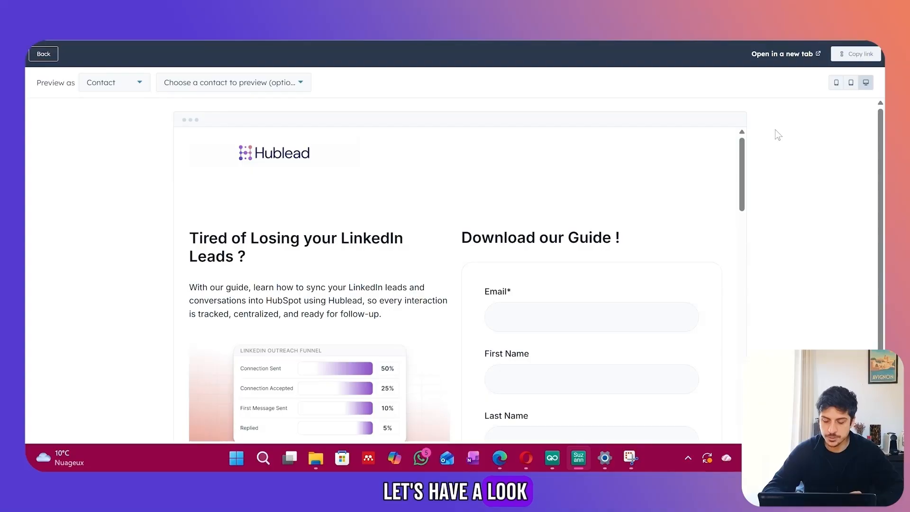
{"action": "scroll", "coordinate": [642, 180], "scroll_direction": "down", "scroll_amount": 10}
{"action": "scroll", "coordinate": [645, 190], "scroll_direction": "down", "scroll_amount": 3}
{"action": "left_click", "coordinate": [836, 83]}
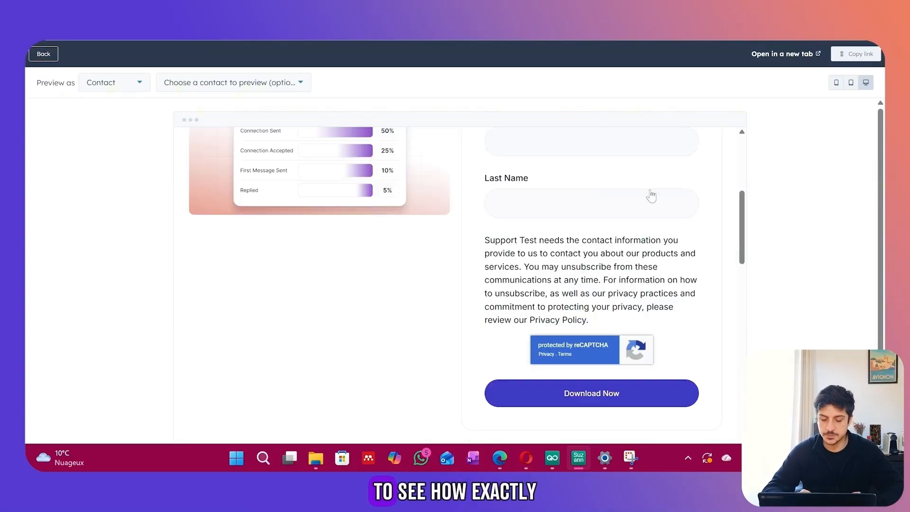
{"action": "scroll", "coordinate": [494, 229], "scroll_direction": "down", "scroll_amount": 5}
{"action": "scroll", "coordinate": [493, 229], "scroll_direction": "down", "scroll_amount": 8}
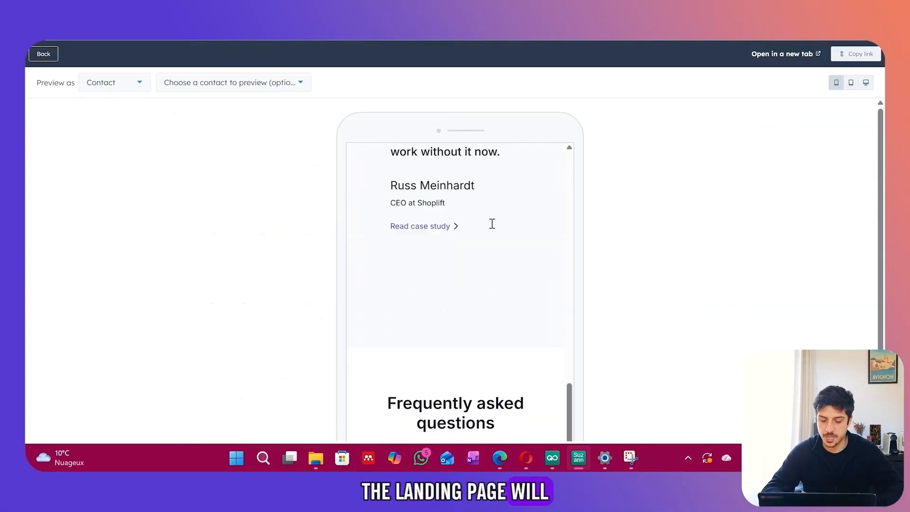
{"action": "scroll", "coordinate": [494, 229], "scroll_direction": "up", "scroll_amount": 10}
Leave preview and set the page title to 'LP Hublead Guide', giving slug lp-hublead-guide.
{"action": "left_click", "coordinate": [56, 54]}
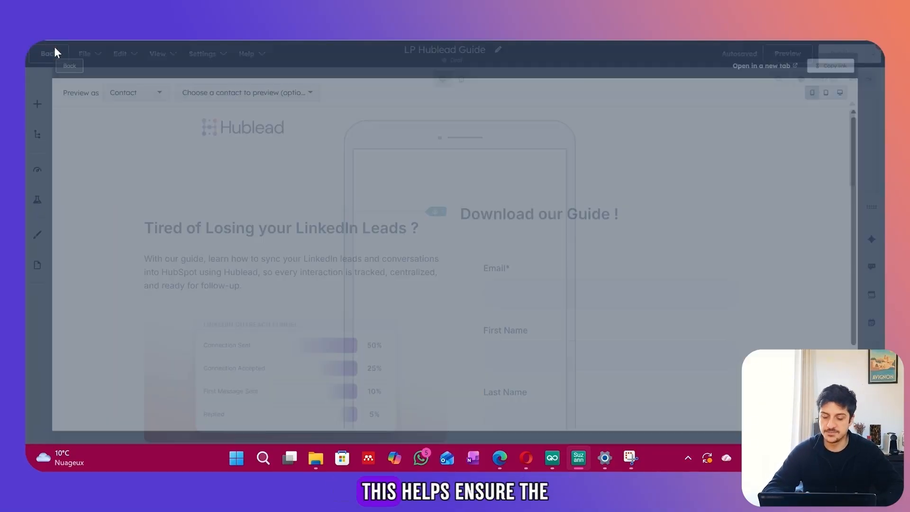
{"action": "left_click", "coordinate": [819, 79]}
{"action": "left_click", "coordinate": [574, 204]}
{"action": "type", "text": "LP Hub"}
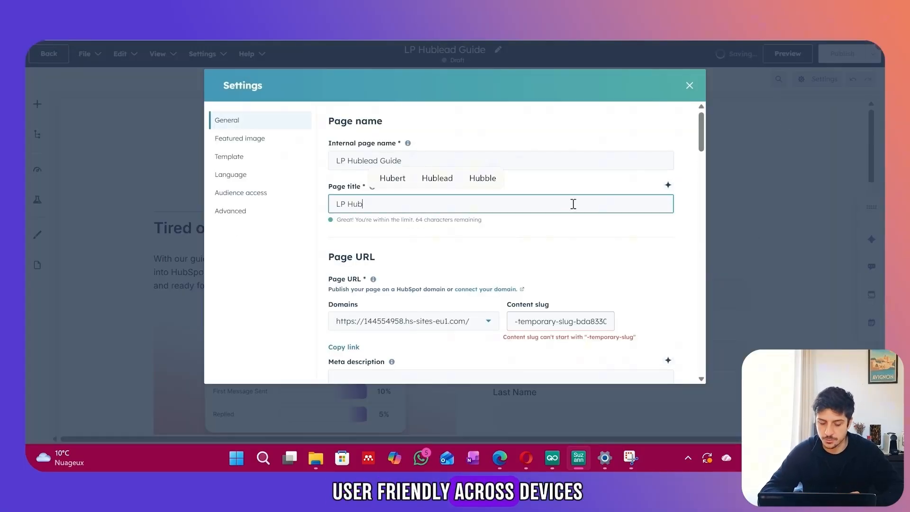
{"action": "type", "text": "lead Guide"}
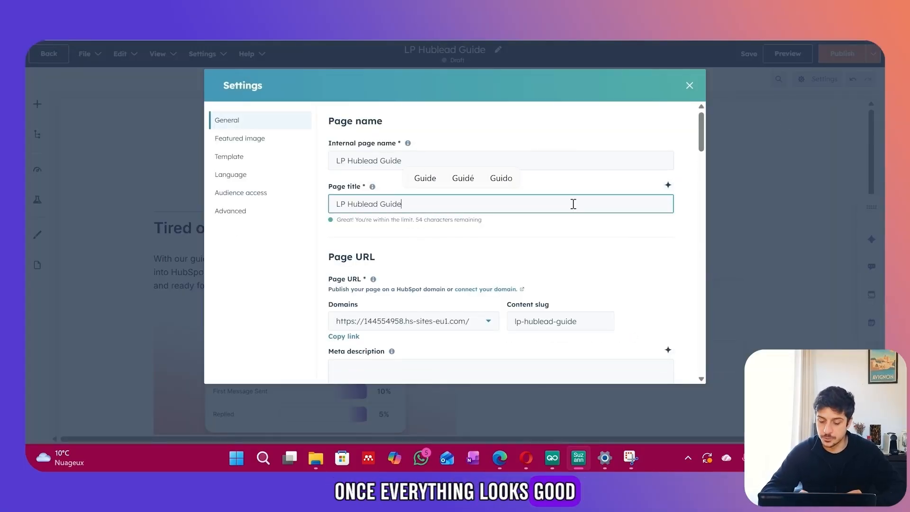
{"action": "scroll", "coordinate": [584, 209], "scroll_direction": "down", "scroll_amount": 6}
{"action": "scroll", "coordinate": [585, 209], "scroll_direction": "up", "scroll_amount": 6}
{"action": "left_click", "coordinate": [753, 207]}
{"action": "left_click", "coordinate": [689, 86]}
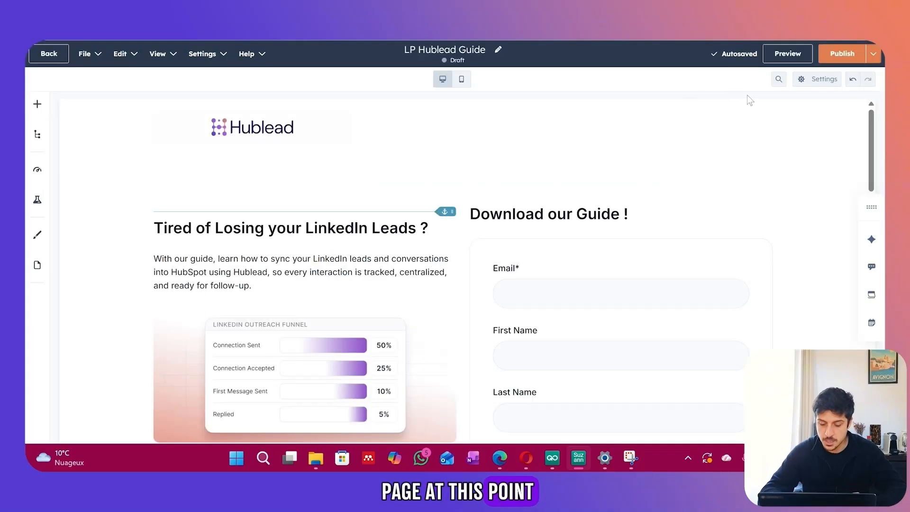